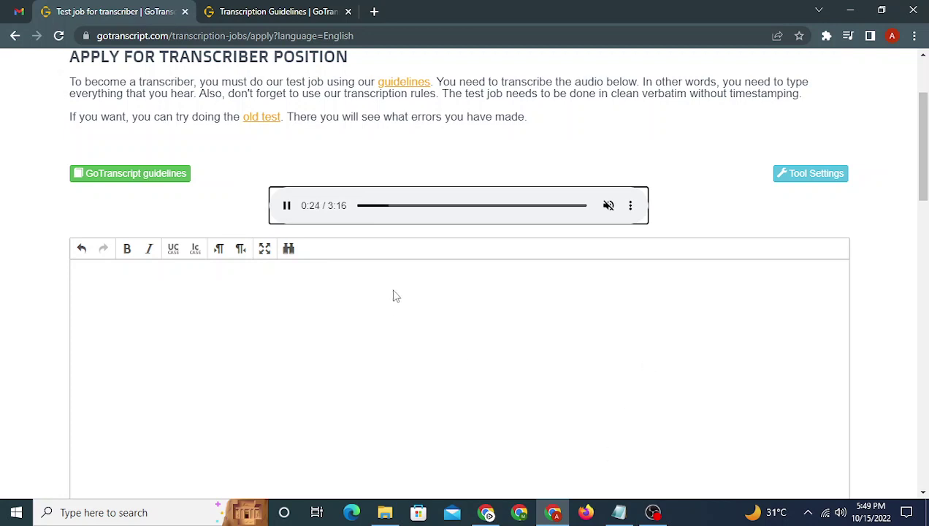
# Delete the leftover '90' search on the guidelines page, close the find bar, and return to the test job
pyautogui.click(291, 5)
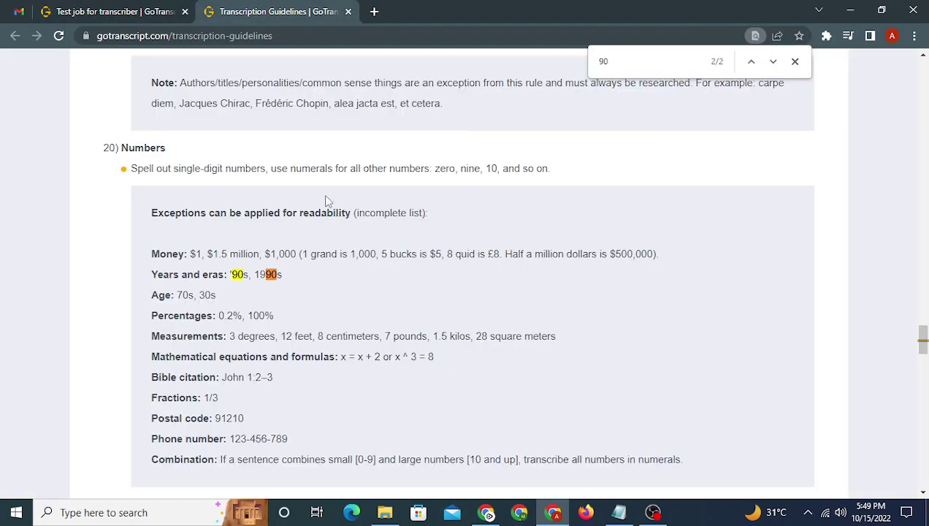
pyautogui.click(614, 61)
pyautogui.press('BackSpace')
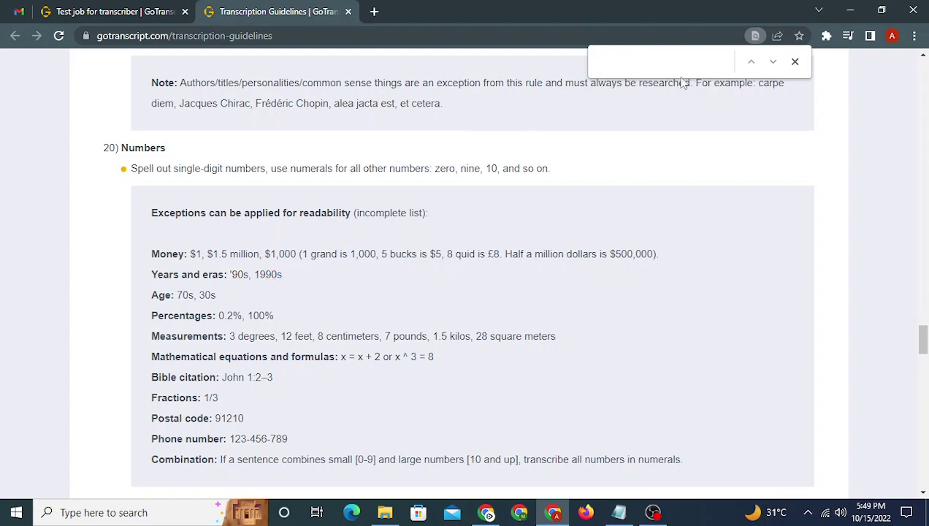
pyautogui.click(796, 63)
pyautogui.scroll(10, 618, 172)
pyautogui.scroll(4, 477, 214)
pyautogui.click(73, 8)
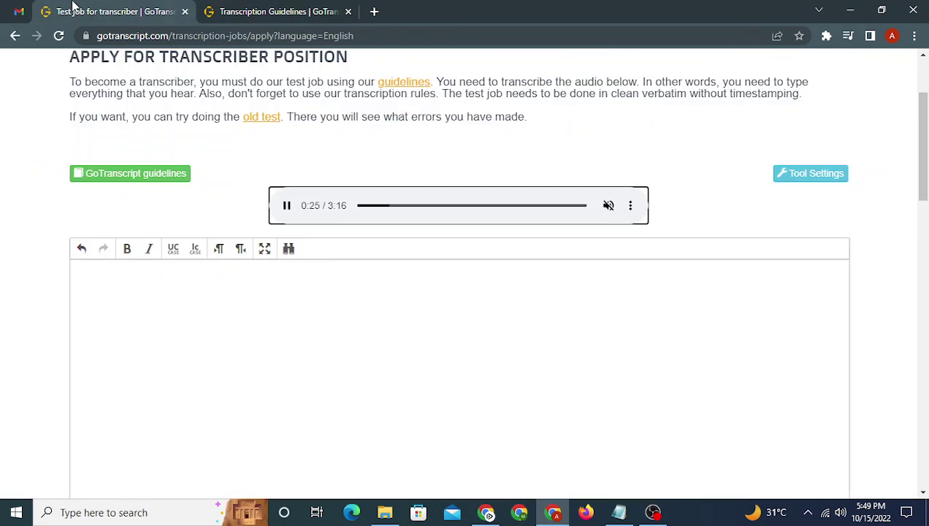
pyautogui.click(46, 206)
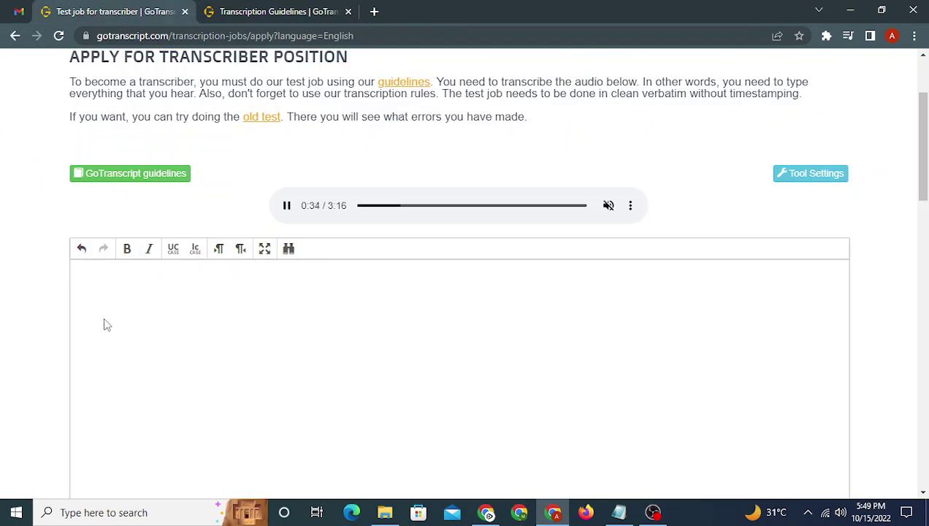
# Paste the opening Speaker 1 line from Notepad into the editor and bold its 'Speaker 1:' label
pyautogui.click(619, 512)
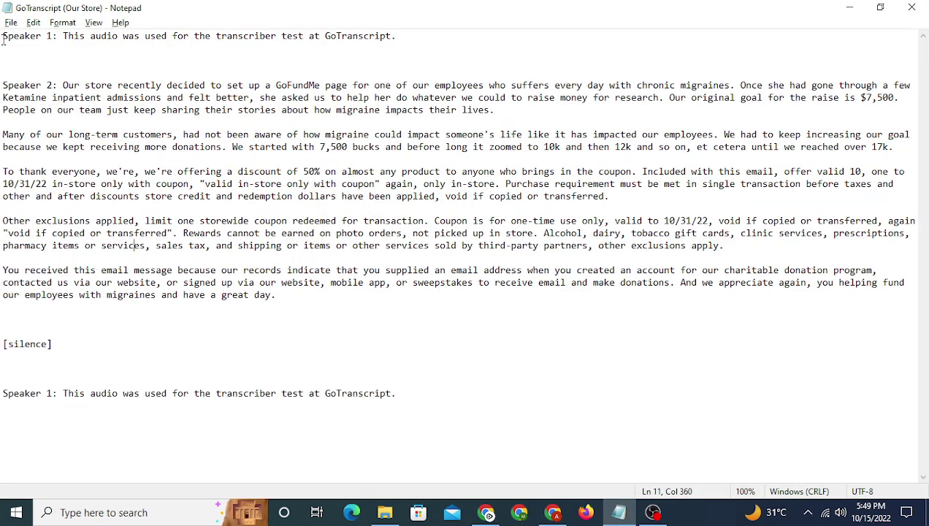
pyautogui.moveTo(3, 35); pyautogui.dragTo(396, 37)
pyautogui.hotkey('ctrl', 'c')
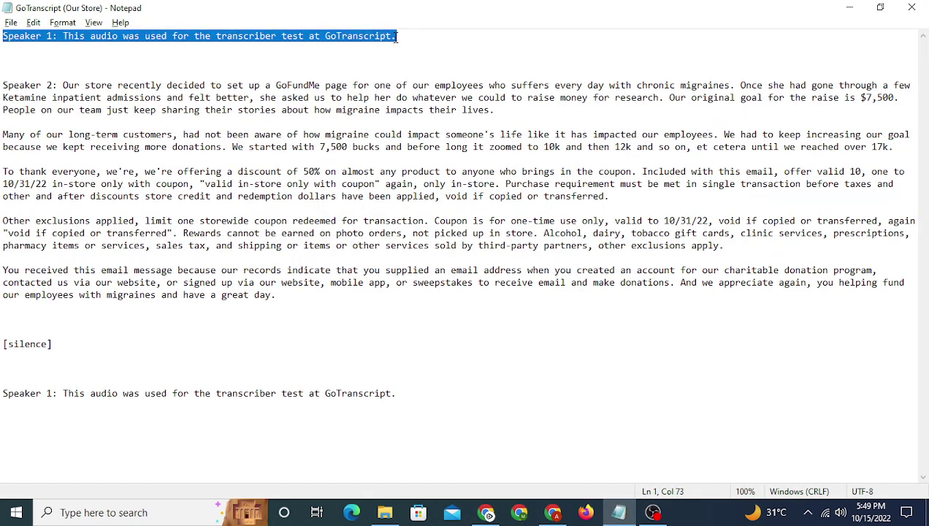
pyautogui.click(553, 512)
pyautogui.click(123, 275)
pyautogui.hotkey('ctrl', 'v')
pyautogui.moveTo(121, 271); pyautogui.dragTo(76, 271)
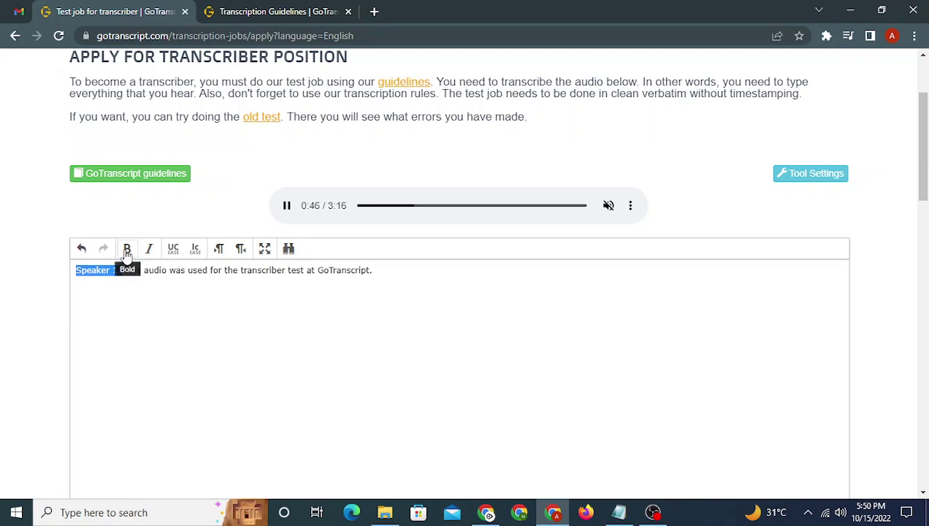
pyautogui.click(127, 252)
pyautogui.click(132, 290)
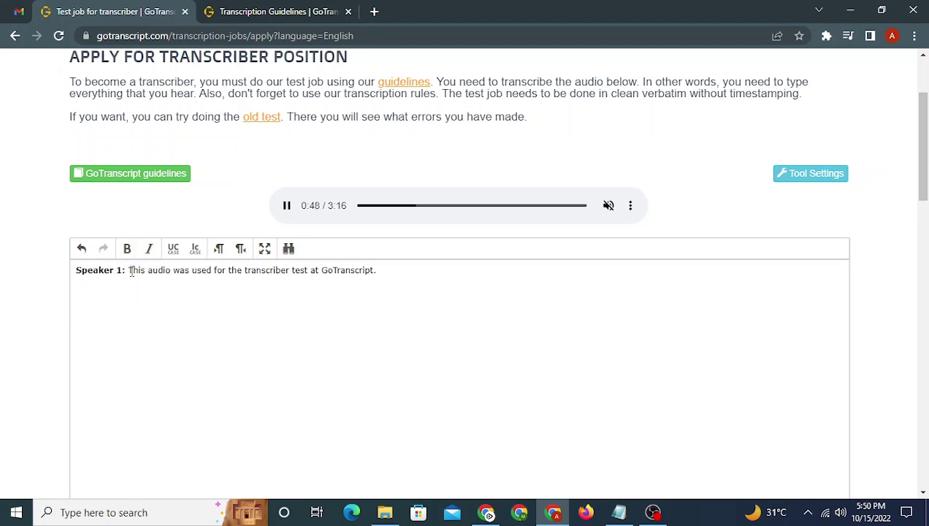
# Tidy the spacing after the bold label and start a new line below the Speaker 1 line
pyautogui.press('BackSpace')
pyautogui.press('Tab')
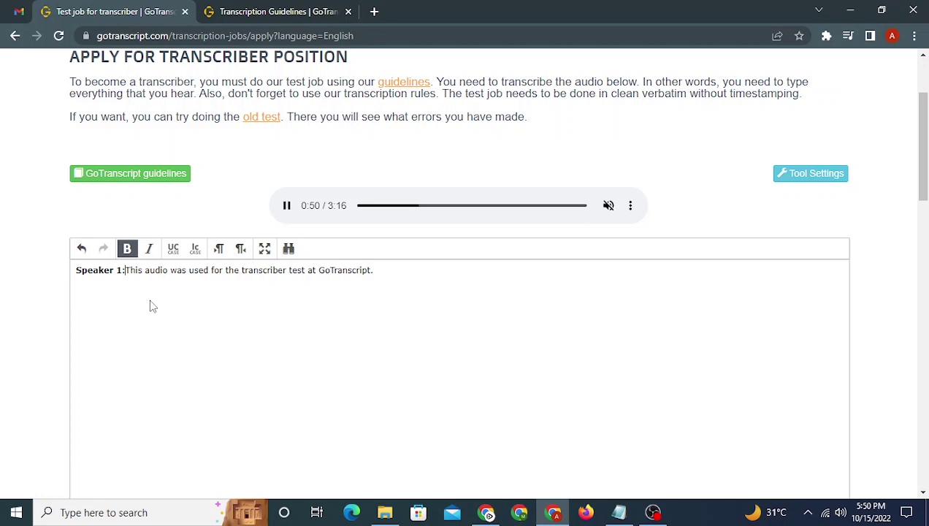
pyautogui.press('Return')
pyautogui.press('Tab')
pyautogui.press('BackSpace')
pyautogui.press('Tab')
pyautogui.moveTo(128, 271); pyautogui.dragTo(193, 270)
pyautogui.click(261, 271)
pyautogui.click(398, 273)
pyautogui.press('Return')
pyautogui.press('Tab')
# Paste the Speaker 2 GoFundMe paragraph and make its 'Speaker 2:' label bold
pyautogui.click(619, 514)
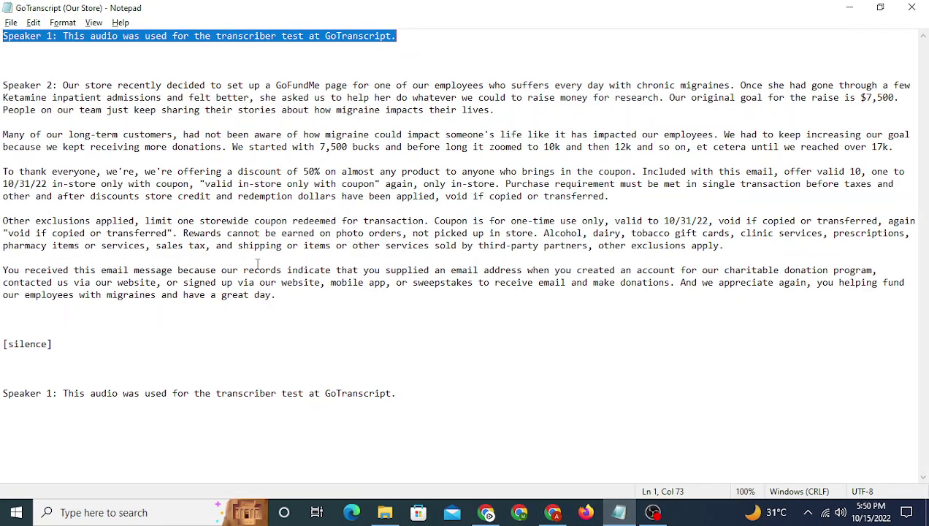
pyautogui.moveTo(4, 86)
pyautogui.mouseDown()
pyautogui.moveTo(336, 110)
pyautogui.moveTo(497, 110)
pyautogui.mouseUp()
pyautogui.hotkey('ctrl', 'c')
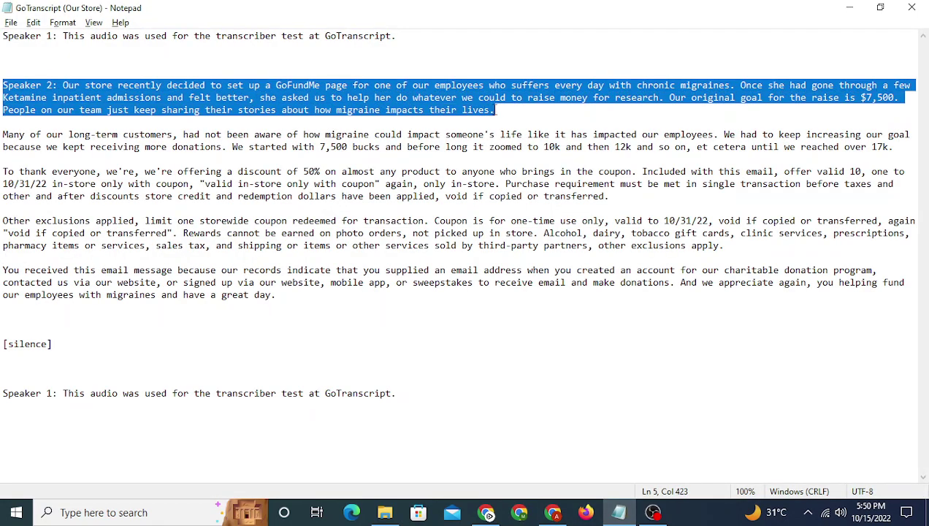
pyautogui.click(553, 513)
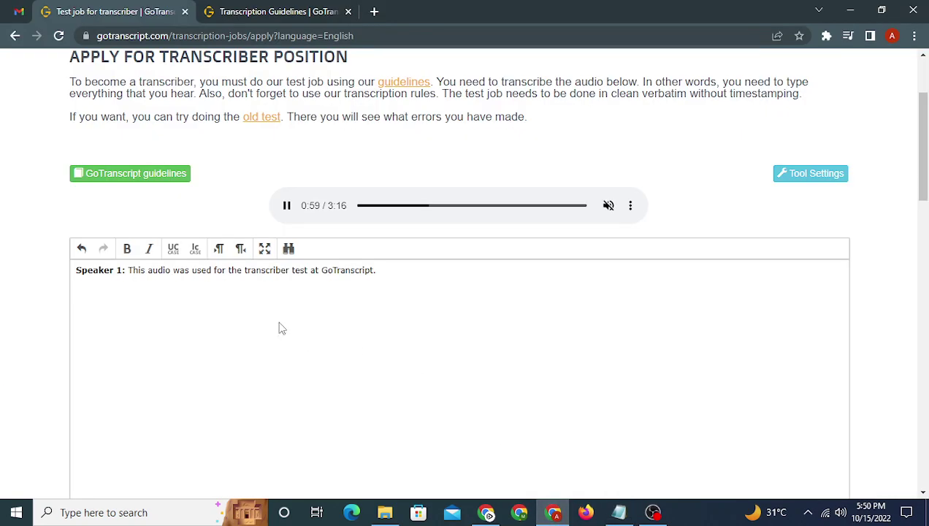
pyautogui.press('Return')
pyautogui.hotkey('ctrl', 'v')
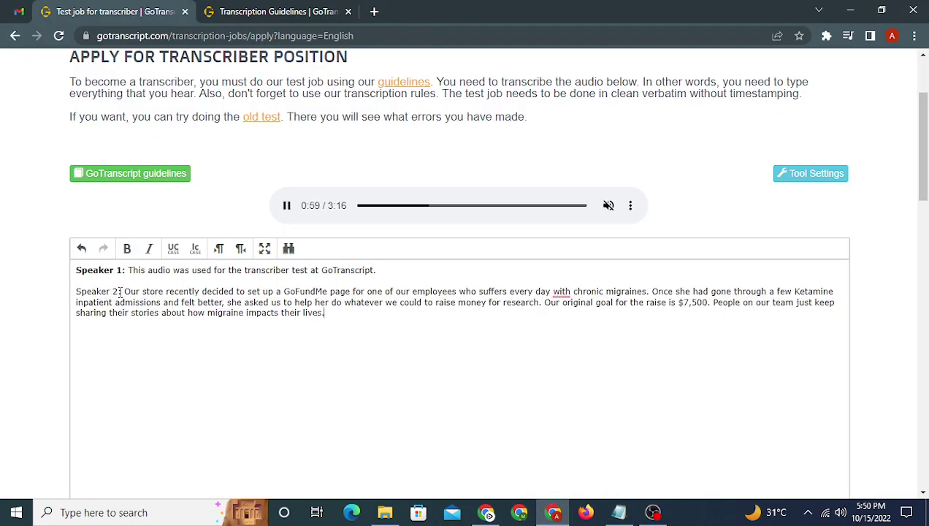
pyautogui.moveTo(121, 291); pyautogui.dragTo(74, 290)
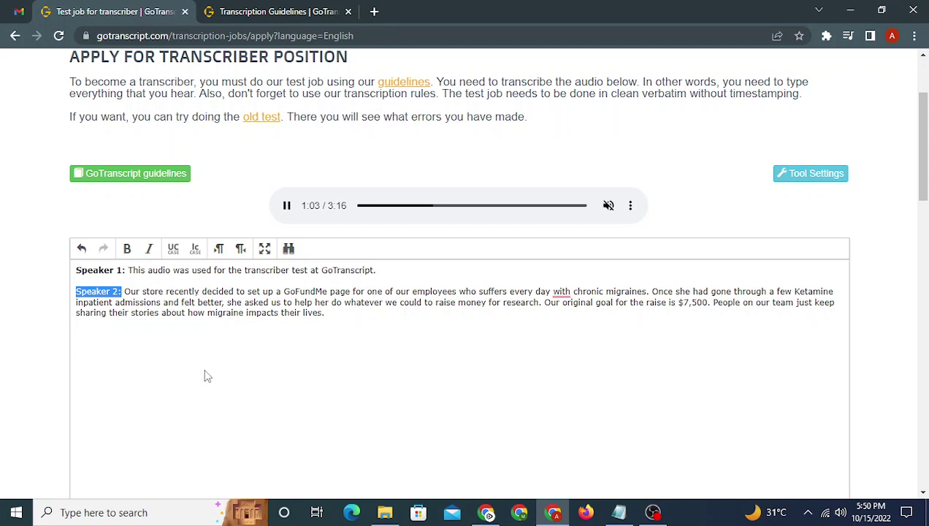
pyautogui.click(127, 249)
# Paste the 'Many of our long-term customers' paragraph on a new line below it
pyautogui.click(336, 314)
pyautogui.press('Return')
pyautogui.press('Tab')
pyautogui.hotkey('alt', 'Tab')
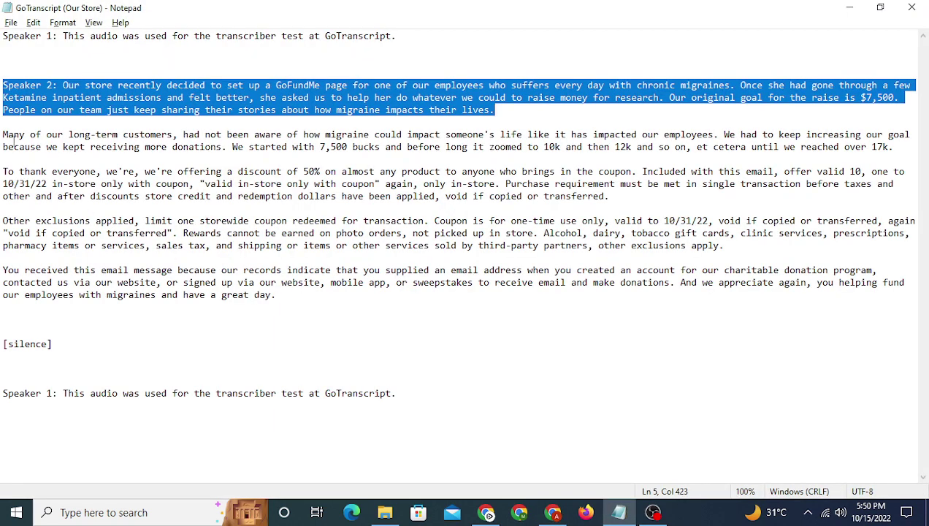
pyautogui.click(5, 136)
pyautogui.moveTo(5, 137); pyautogui.dragTo(889, 150)
pyautogui.hotkey('ctrl', 'c')
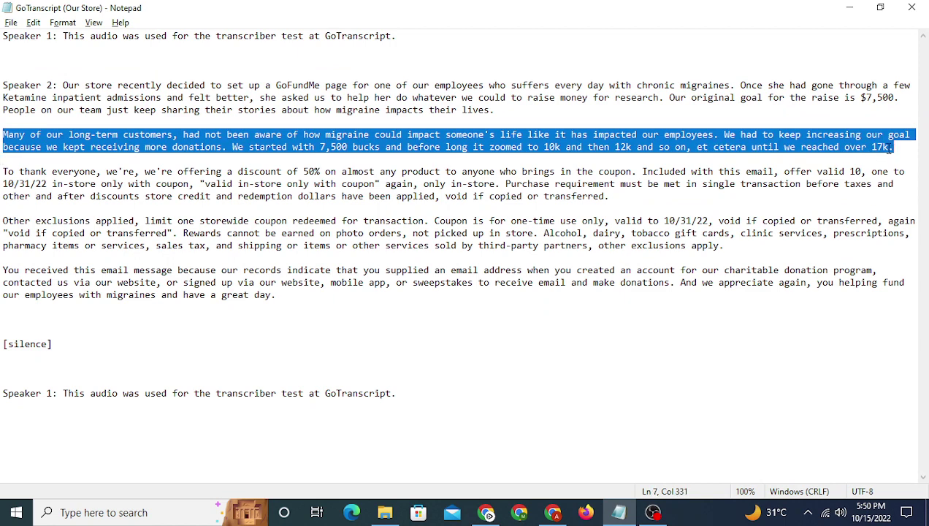
pyautogui.click(553, 512)
pyautogui.press('Return')
pyautogui.hotkey('ctrl', 'v')
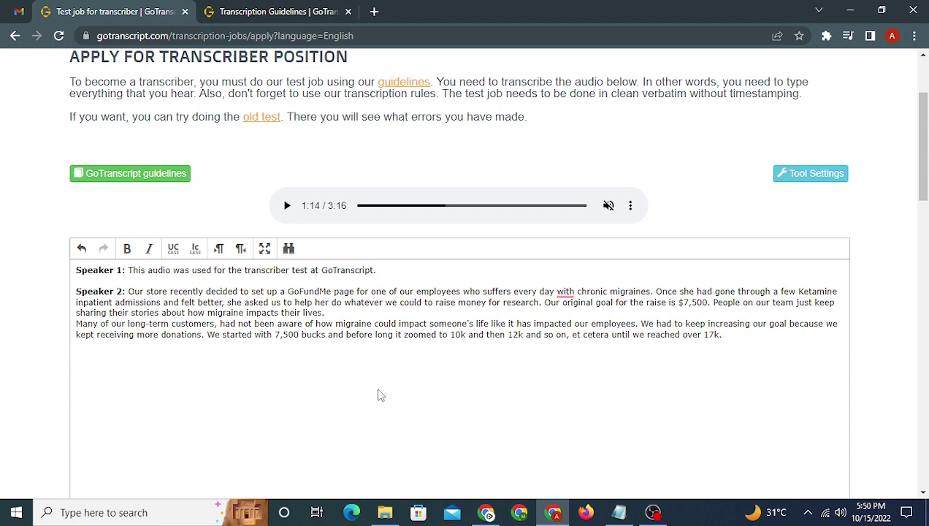
pyautogui.press('Tab')
pyautogui.press('BackSpace')
pyautogui.press('Tab')
# Copy the 'To thank everyone' paragraph from Notepad into the editor
pyautogui.hotkey('alt', 'Tab')
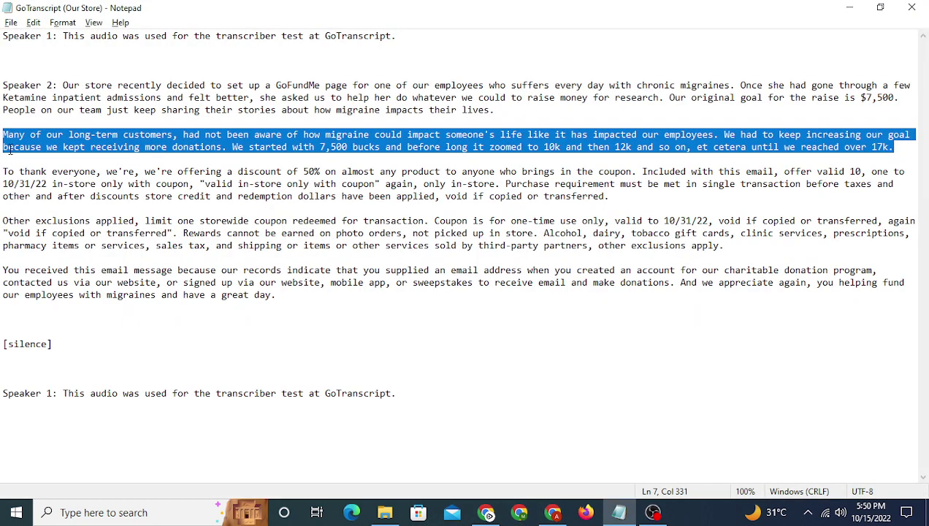
pyautogui.moveTo(3, 172)
pyautogui.mouseDown()
pyautogui.moveTo(233, 171)
pyautogui.moveTo(606, 208)
pyautogui.mouseUp()
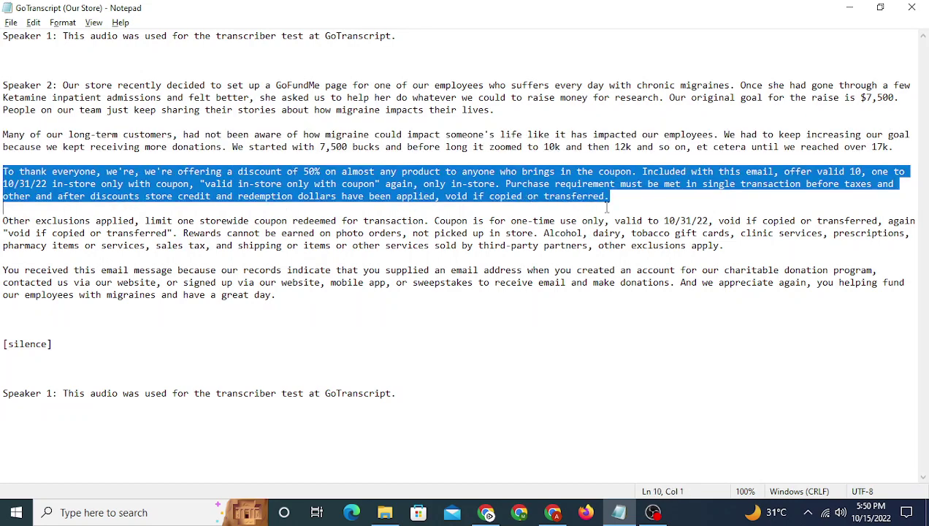
pyautogui.hotkey('ctrl', 'c')
pyautogui.hotkey('alt', 'Tab')
pyautogui.press('Tab')
pyautogui.hotkey('ctrl', 'v')
pyautogui.press('Tab')
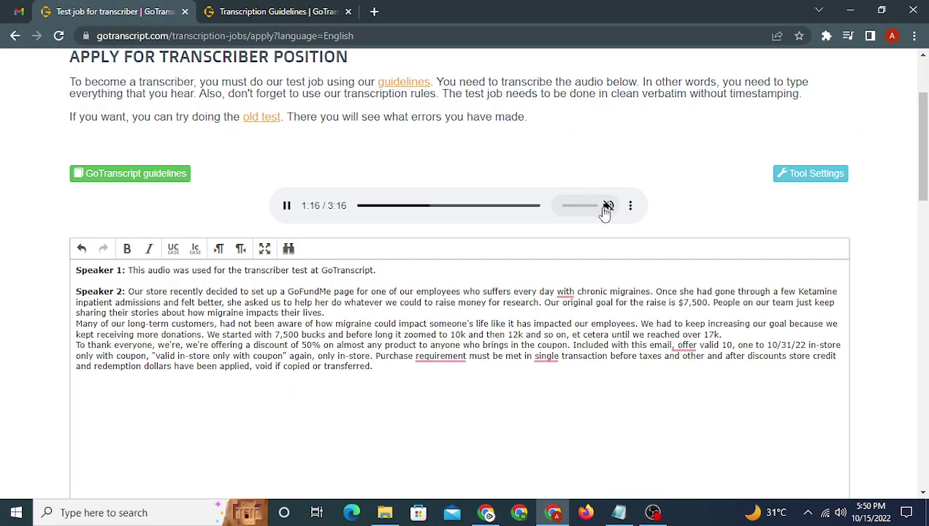
pyautogui.press('Tab')
# Add the 'Other exclusions' paragraph from the Notepad draft to the editor
pyautogui.hotkey('alt', 'Tab')
pyautogui.click(4, 220)
pyautogui.moveTo(5, 223); pyautogui.dragTo(725, 249)
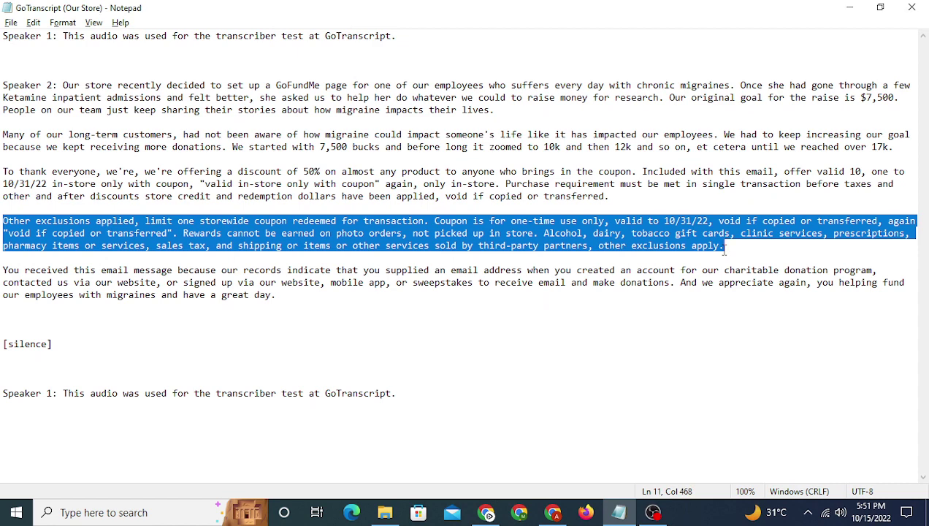
pyautogui.hotkey('alt', 'Tab')
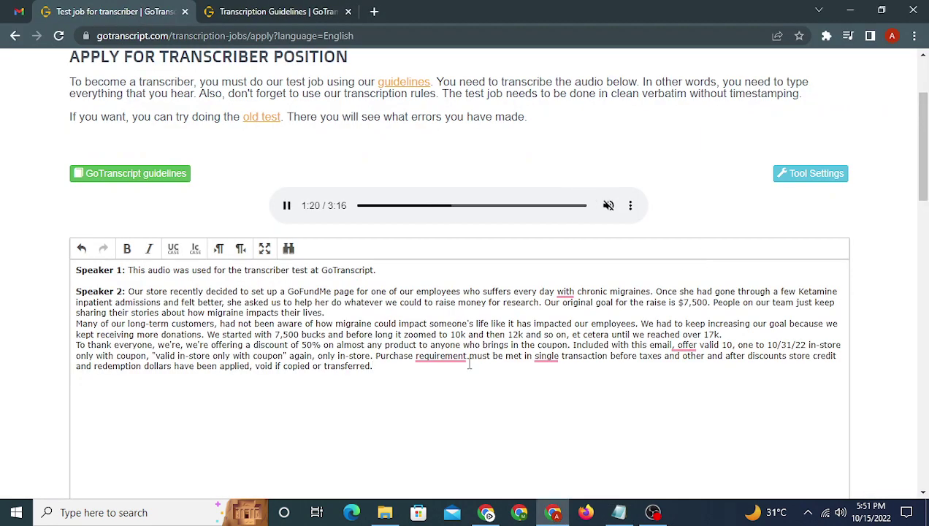
pyautogui.press('Tab')
pyautogui.hotkey('ctrl', 'v')
pyautogui.press('Tab')
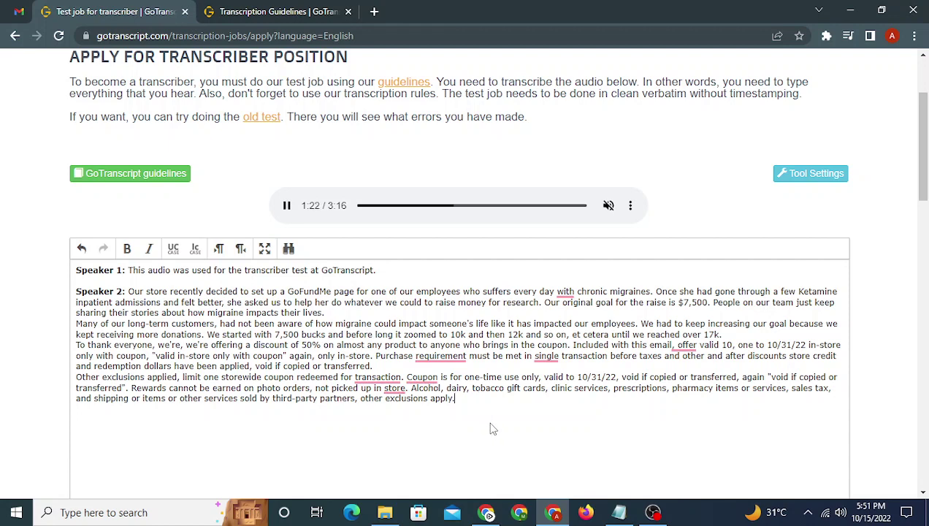
pyautogui.scroll(-2, 493, 429)
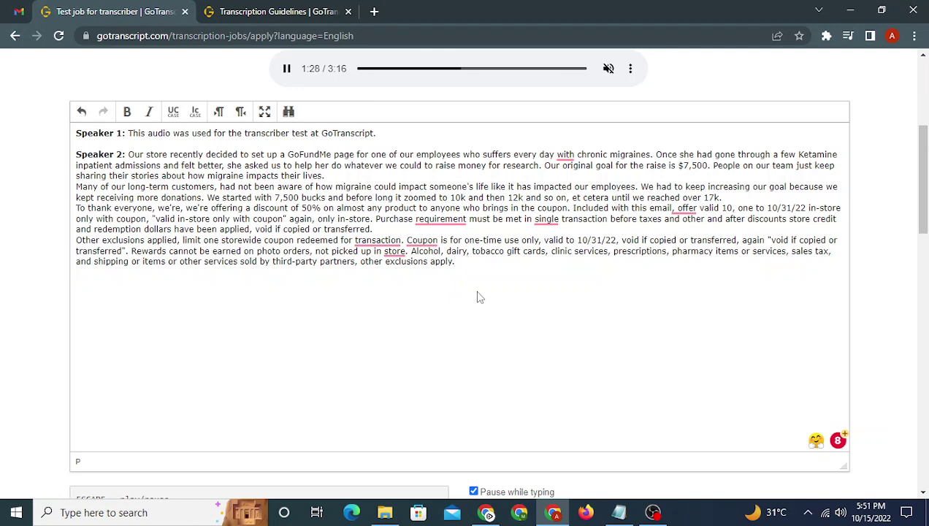
# Paste the final 'You received' email paragraph and remove the stray character after 'great day'
pyautogui.hotkey('alt', 'Tab')
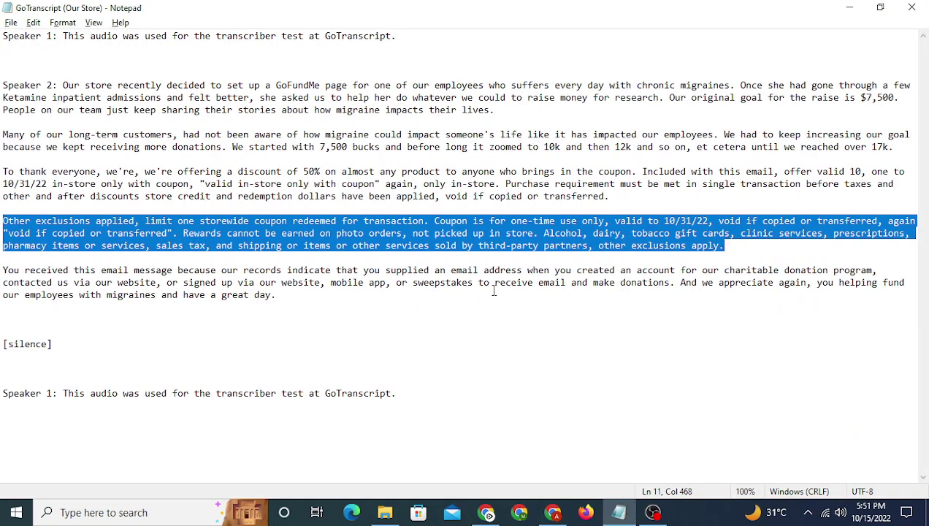
pyautogui.moveTo(2, 269); pyautogui.dragTo(277, 295)
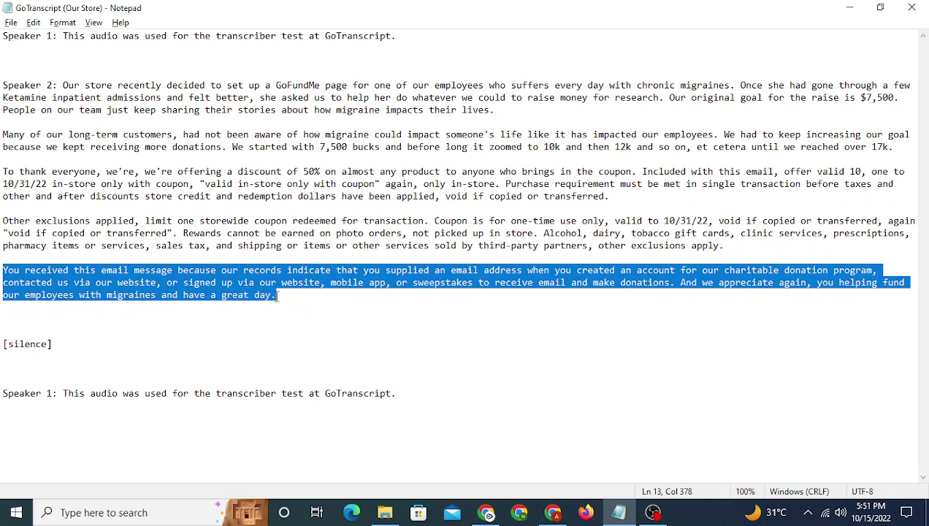
pyautogui.hotkey('alt', 'Tab')
pyautogui.press('Return')
pyautogui.hotkey('ctrl', 'v')
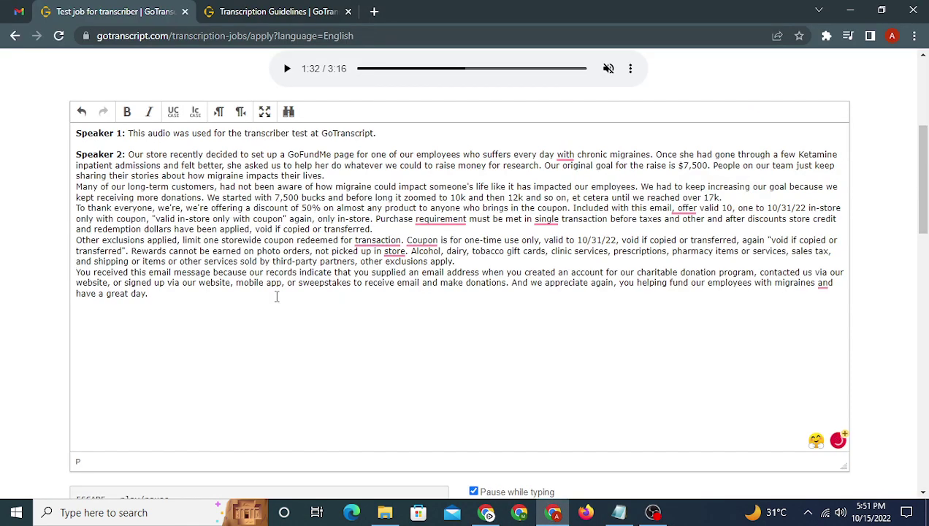
pyautogui.press('BackSpace')
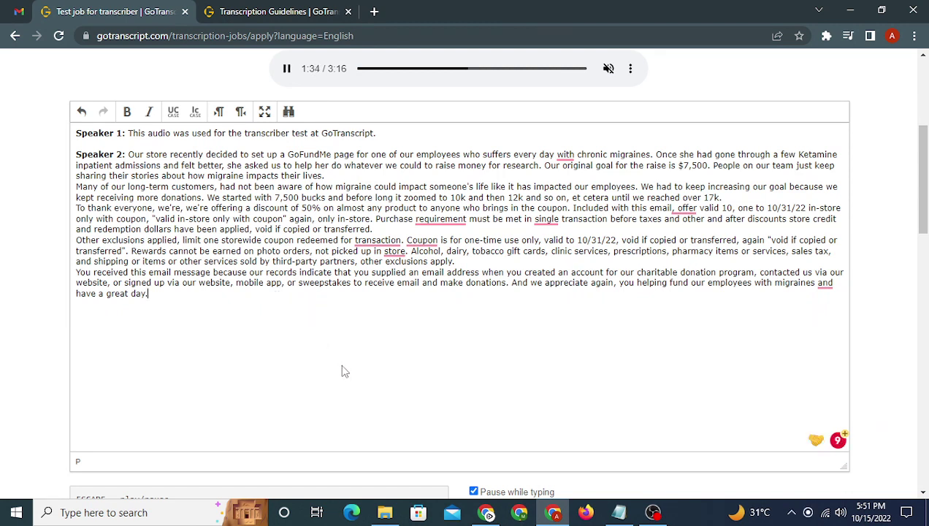
# Add a [silence] tag on its own line below the last paragraph
pyautogui.hotkey('alt', 'Tab')
pyautogui.moveTo(5, 344); pyautogui.dragTo(51, 345)
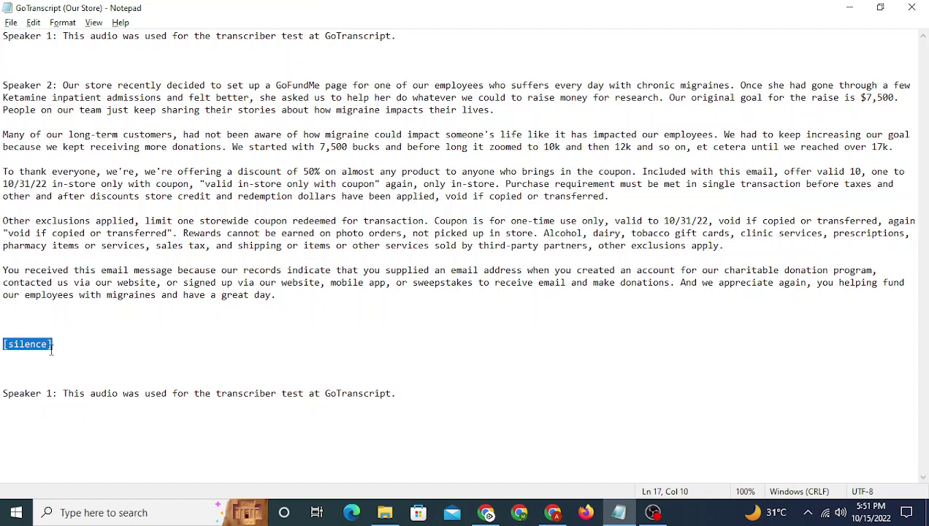
pyautogui.hotkey('alt', 'Tab')
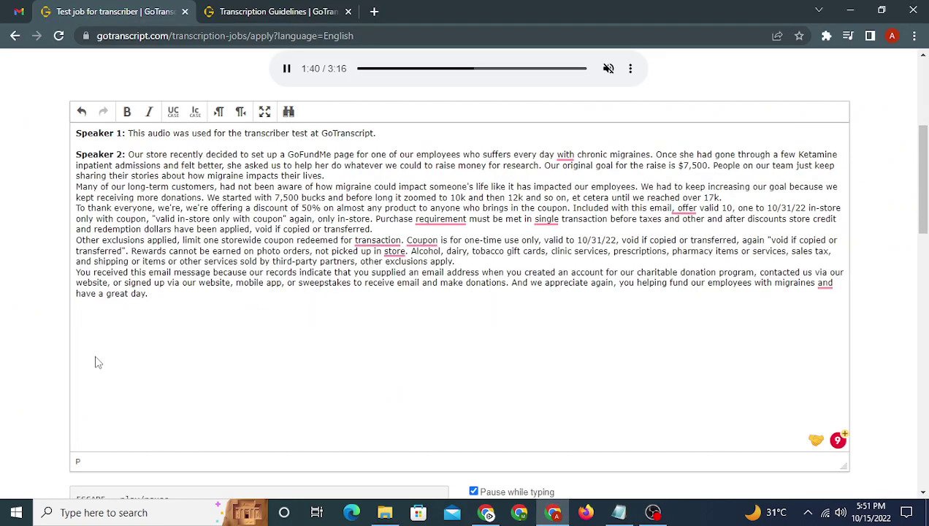
pyautogui.press('Return')
pyautogui.hotkey('ctrl', 'v')
# Paste the closing Speaker 1 line below [silence] and make its 'Speaker 1' label bold
pyautogui.hotkey('alt', 'Tab')
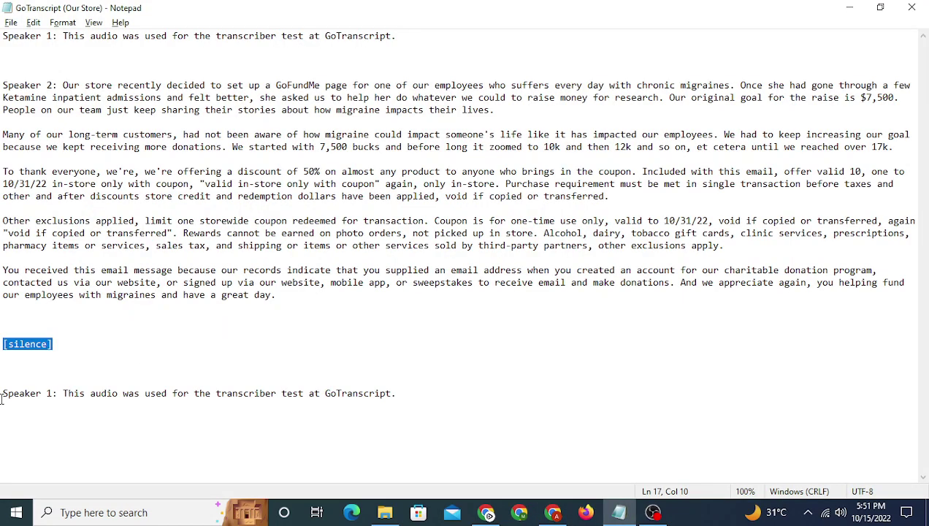
pyautogui.click(2, 394)
pyautogui.moveTo(2, 397); pyautogui.dragTo(395, 398)
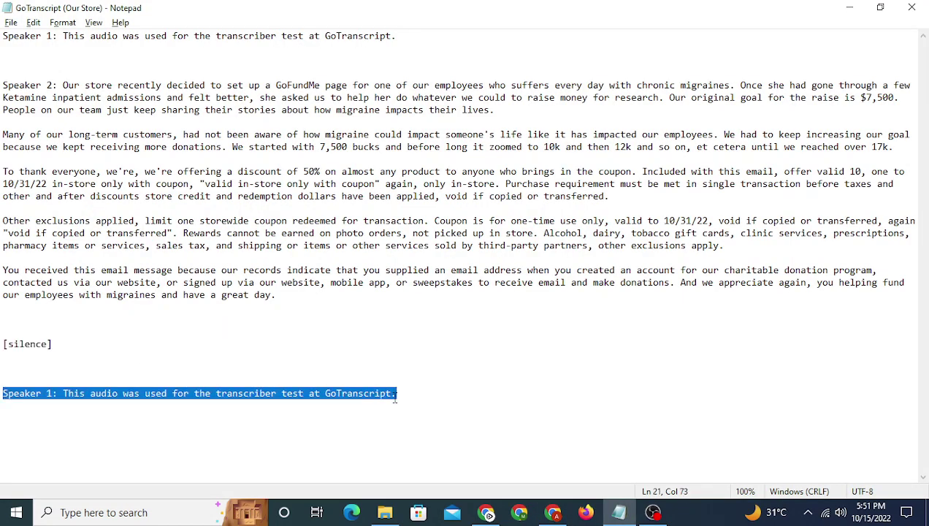
pyautogui.hotkey('alt', 'Tab')
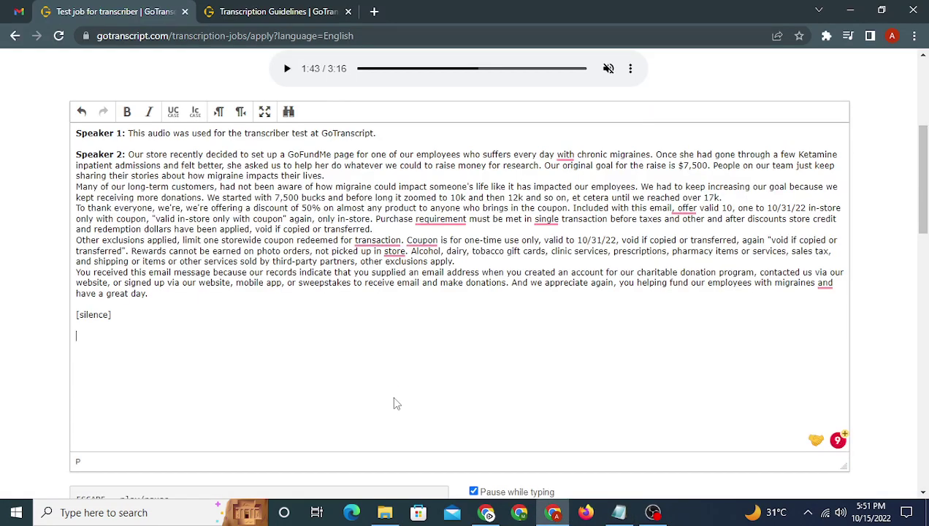
pyautogui.hotkey('ctrl', 'v')
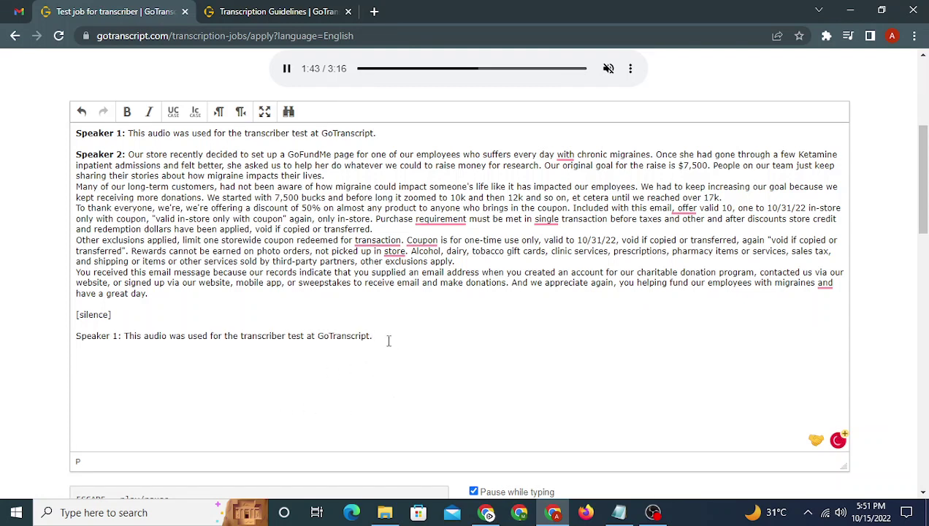
pyautogui.moveTo(76, 337); pyautogui.dragTo(122, 337)
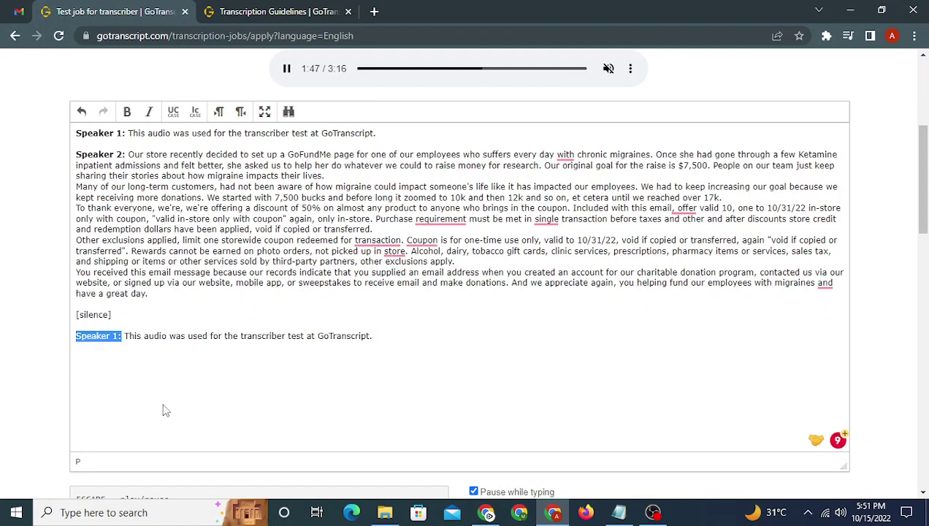
pyautogui.click(126, 111)
pyautogui.click(144, 282)
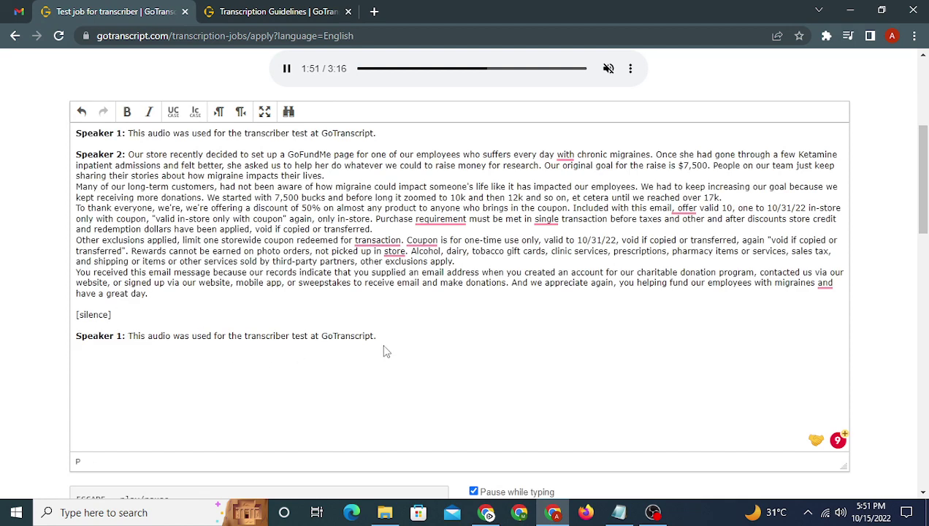
pyautogui.moveTo(377, 336)
pyautogui.mouseDown()
pyautogui.moveTo(363, 336)
pyautogui.moveTo(76, 133)
pyautogui.mouseUp()
# Drag the audio back to 0:00, pause it there, and unmute the player
pyautogui.click(130, 207)
pyautogui.scroll(1, 273, 270)
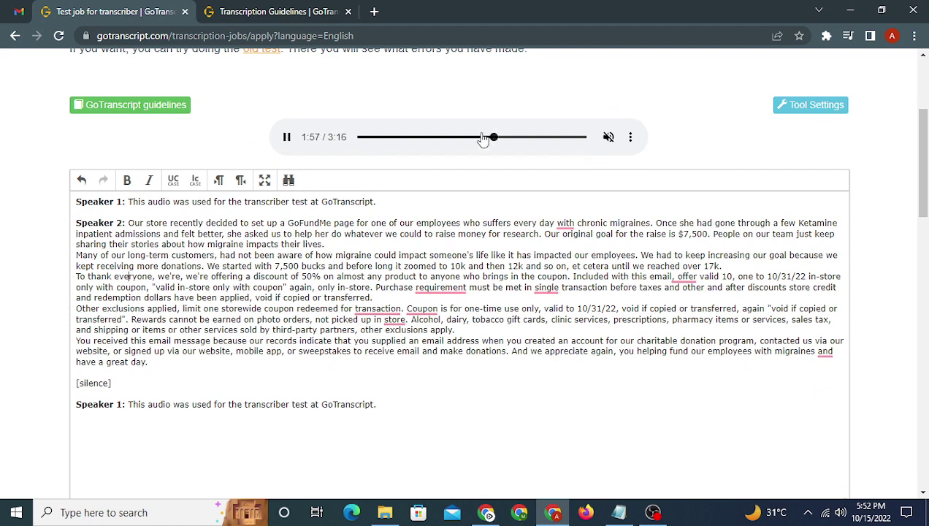
pyautogui.moveTo(494, 136); pyautogui.dragTo(363, 136)
pyautogui.press('Tab')
pyautogui.click(166, 281)
pyautogui.click(238, 287)
pyautogui.click(358, 137)
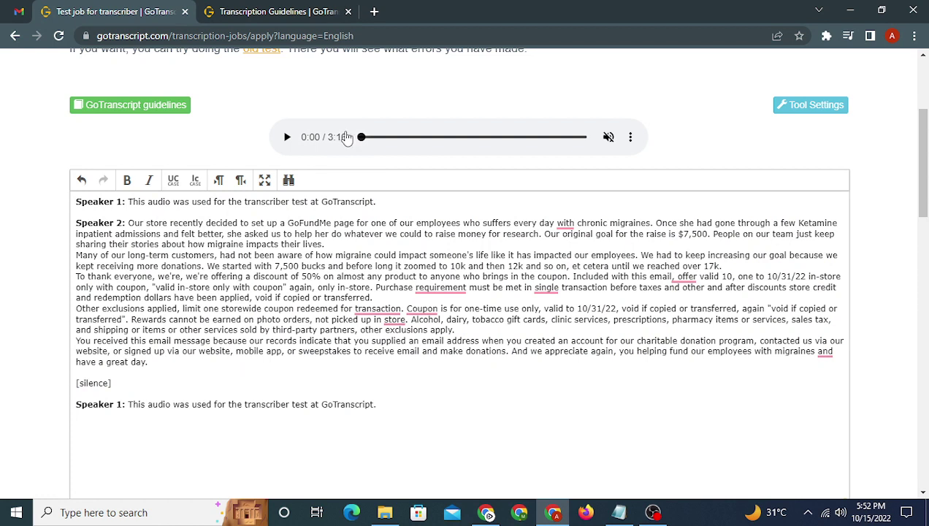
pyautogui.click(288, 143)
pyautogui.click(609, 138)
# Follow the playback in the transcript up to about 1:18, briefly marking a phrase to check against the audio
pyautogui.moveTo(77, 257); pyautogui.dragTo(708, 257)
pyautogui.click(708, 257)
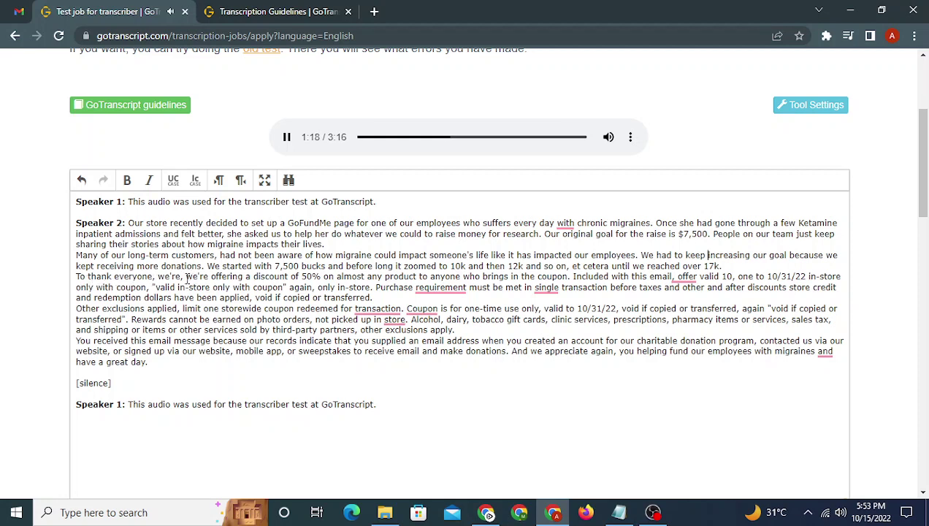
# Delete the duplicate ', we're' from the transcript
pyautogui.press('BackSpace')
pyautogui.press('BackSpace')
pyautogui.press('BackSpace')
pyautogui.press('BackSpace')
pyautogui.press('BackSpace')
pyautogui.press('BackSpace')
pyautogui.press('BackSpace')
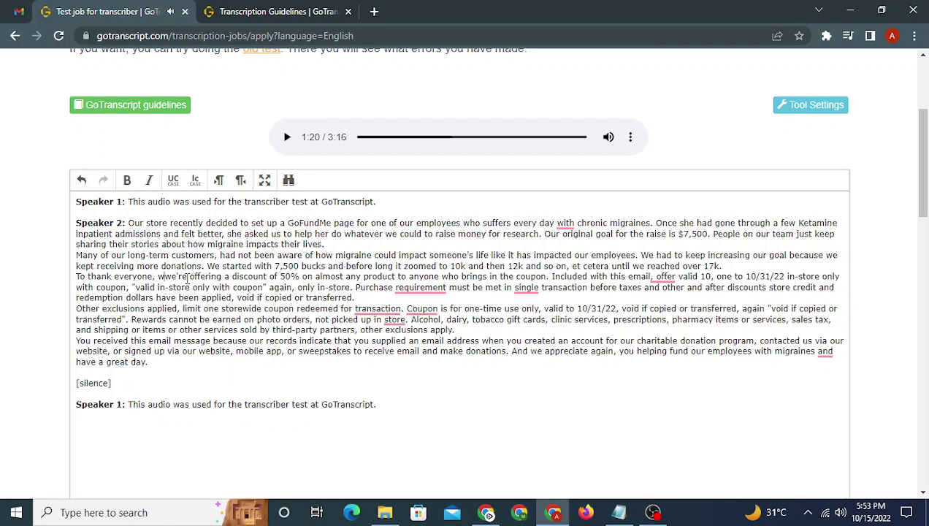
pyautogui.press('BackSpace')
pyautogui.press('BackSpace')
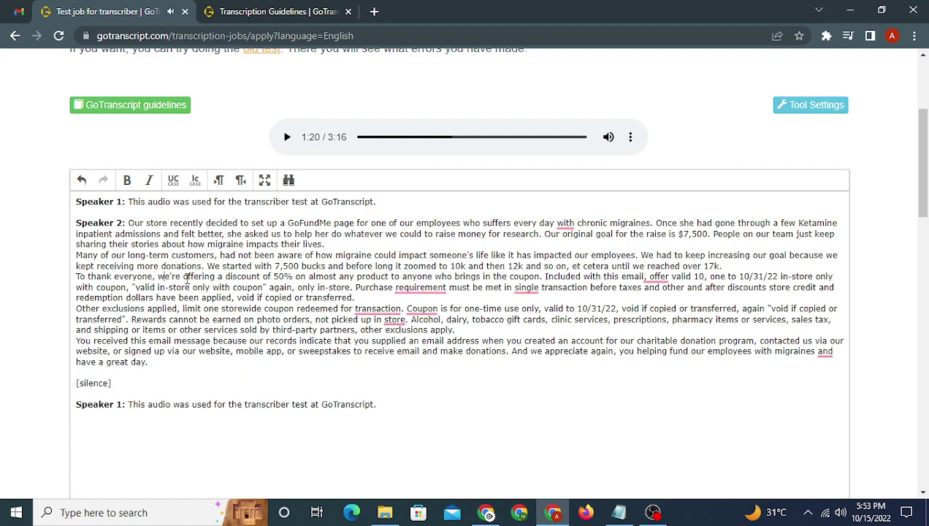
pyautogui.press('Right')
pyautogui.press('Right')
pyautogui.press('Left')
pyautogui.press('Right')
pyautogui.press('Right')
pyautogui.press('Right')
pyautogui.press('Right')
pyautogui.press('Right')
pyautogui.press('Left')
pyautogui.press('Tab')
pyautogui.press('Tab')
pyautogui.press('Left')
pyautogui.press('Left')
pyautogui.press('Tab')
# Replace the sentence break before 'Included' with a comma so it reads 'coupon, included'
pyautogui.doubleClick(546, 277)
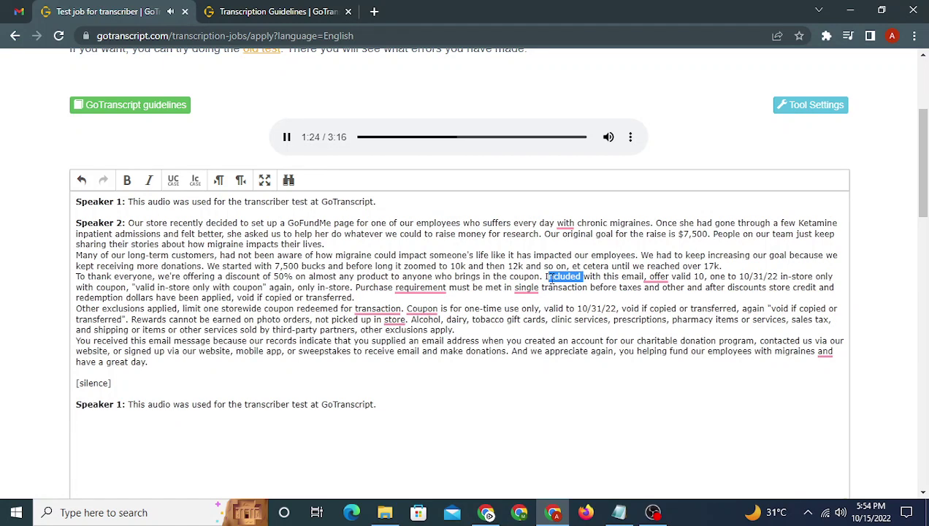
pyautogui.press('Left')
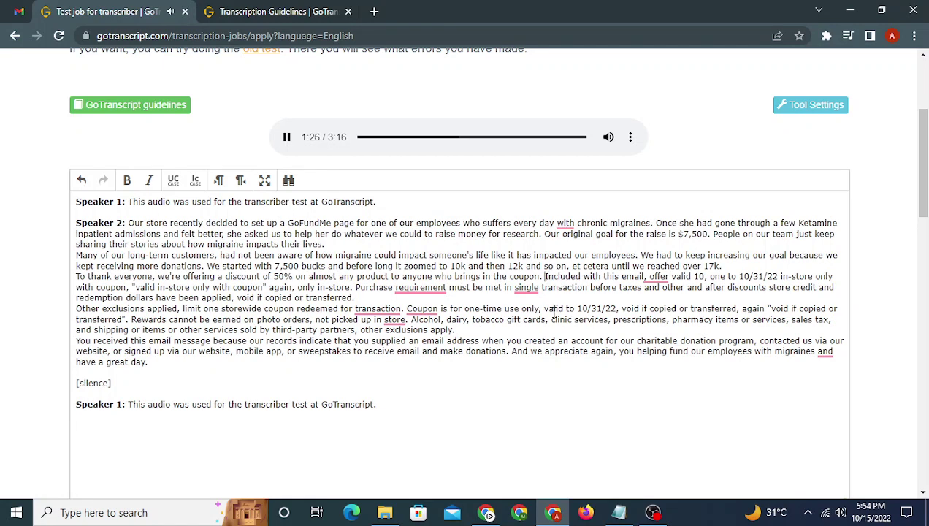
pyautogui.press('Tab')
pyautogui.press('BackSpace')
pyautogui.press('BackSpace')
pyautogui.press('Delete')
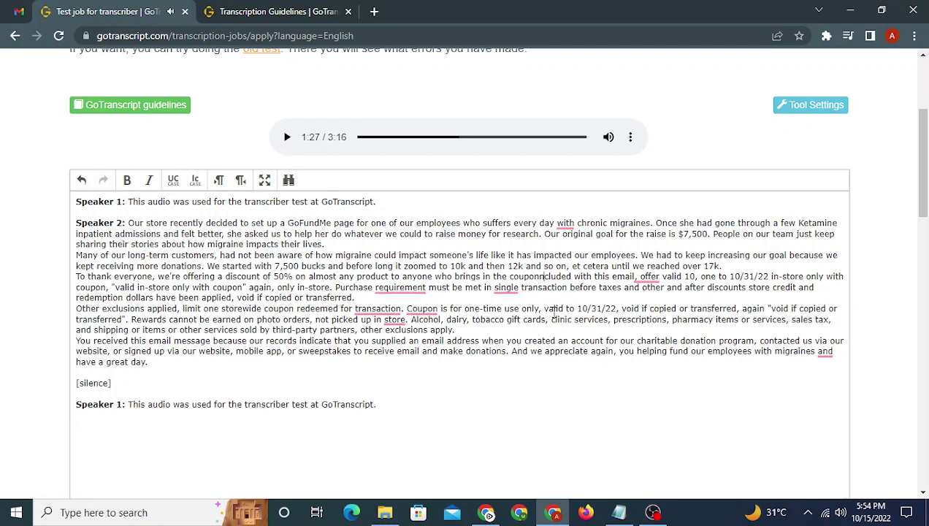
pyautogui.press('BackSpace')
pyautogui.press('Tab')
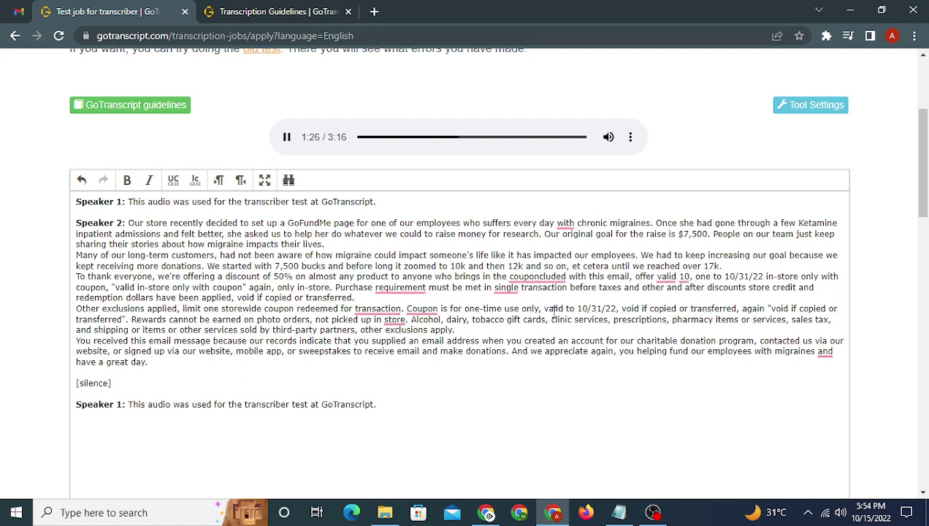
pyautogui.press('Tab')
pyautogui.write('aga')
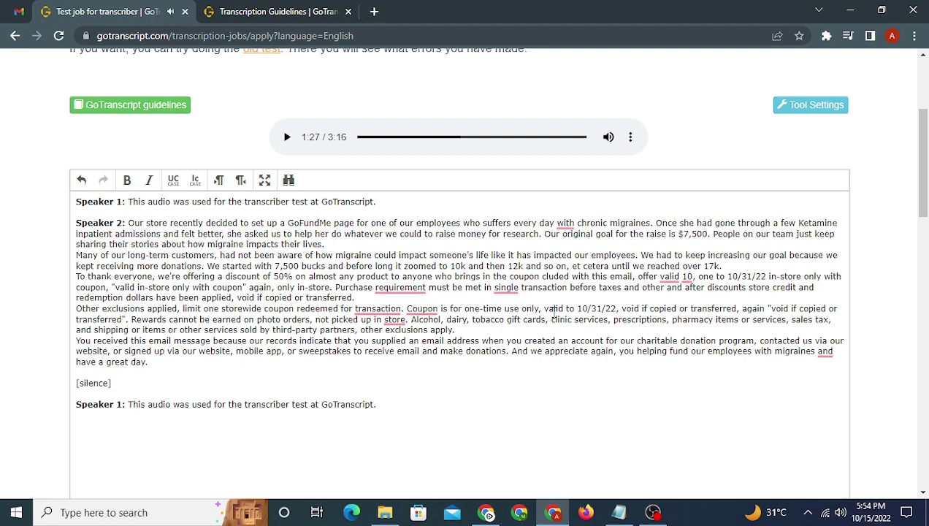
pyautogui.write('in')
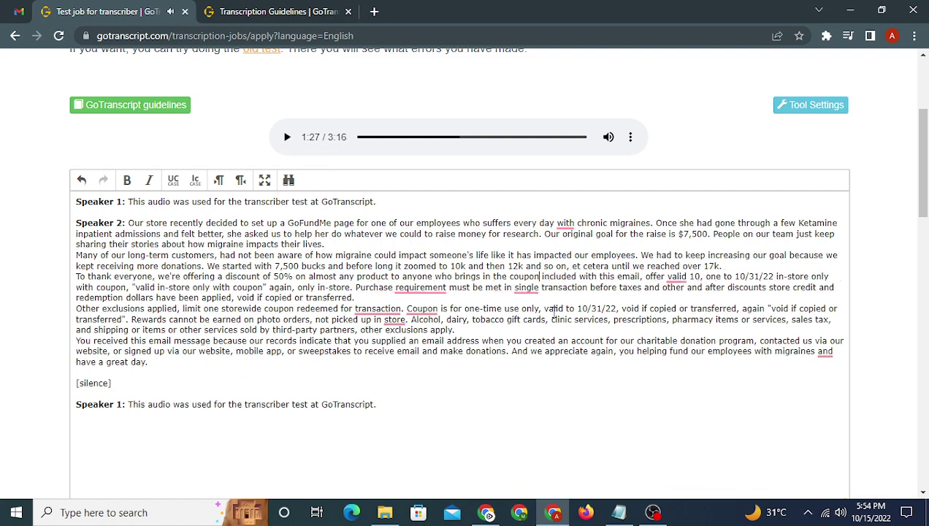
pyautogui.write(',')
pyautogui.press('Tab')
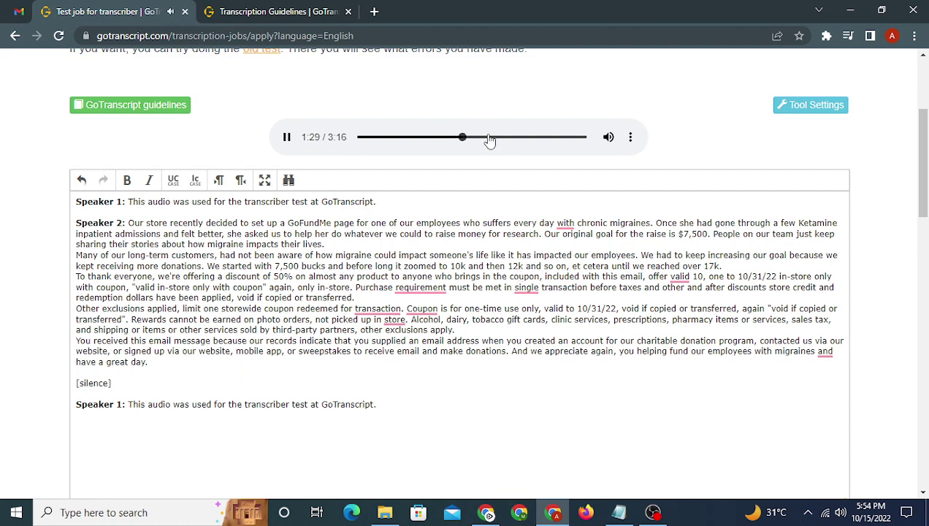
# Replay the audio from about 1:14 and put the caret after 'again' in the Other exclusions paragraph
pyautogui.moveTo(461, 137); pyautogui.dragTo(448, 138)
pyautogui.moveTo(448, 287); pyautogui.dragTo(714, 292)
pyautogui.click(765, 308)
# Insert the opening double quote before 'void if copied or transferred'
pyautogui.write('"')
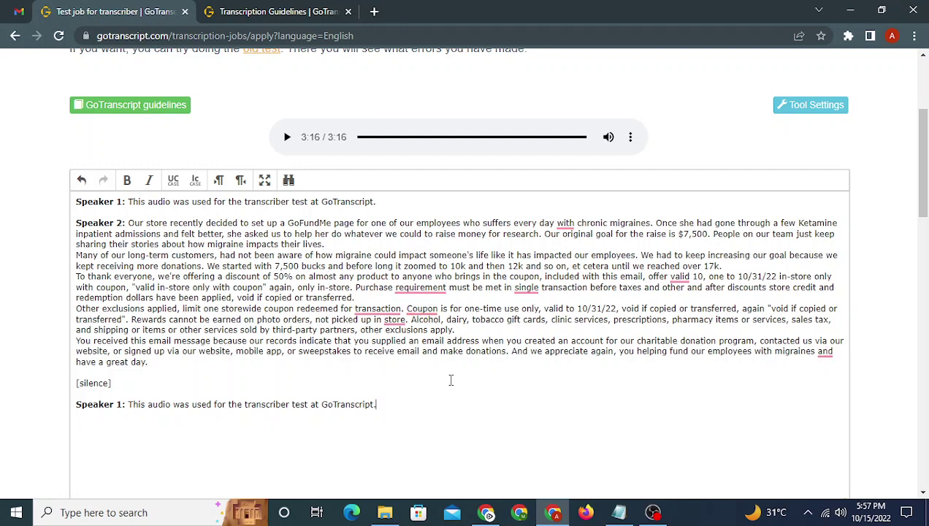
# Scroll up to the APPLY FOR TRANSCRIBER POSITION heading at the top of the test page
pyautogui.scroll(2, 451, 380)
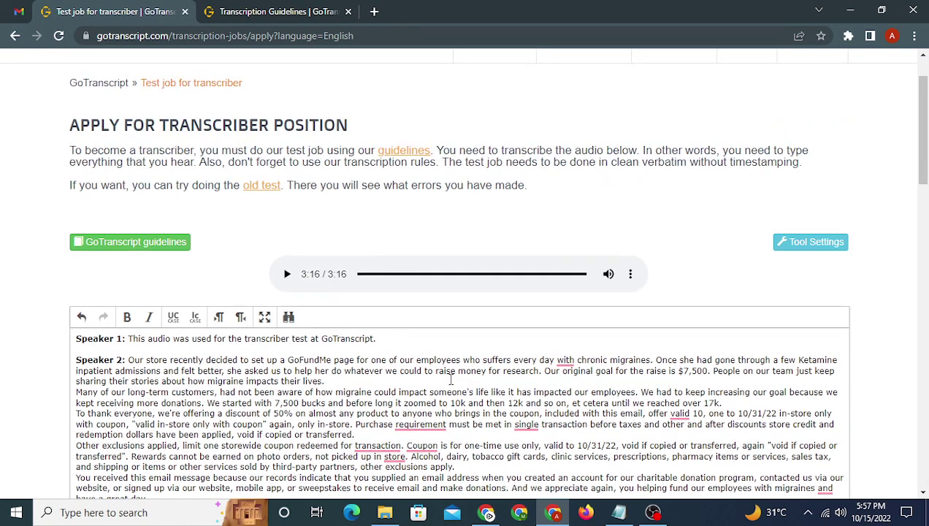